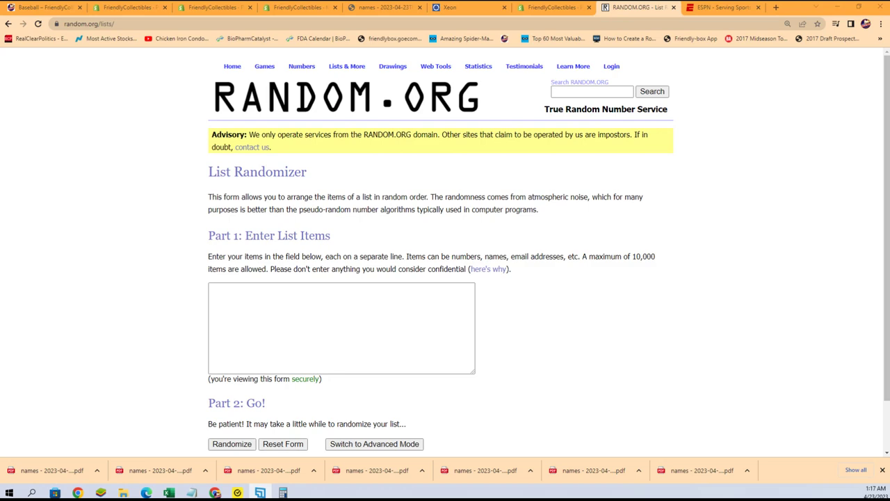
Step: Copy the owner names block from Notepad and return to the randomizer's list box
key(alt+Tab)
drag(879, 143, 558, 1)
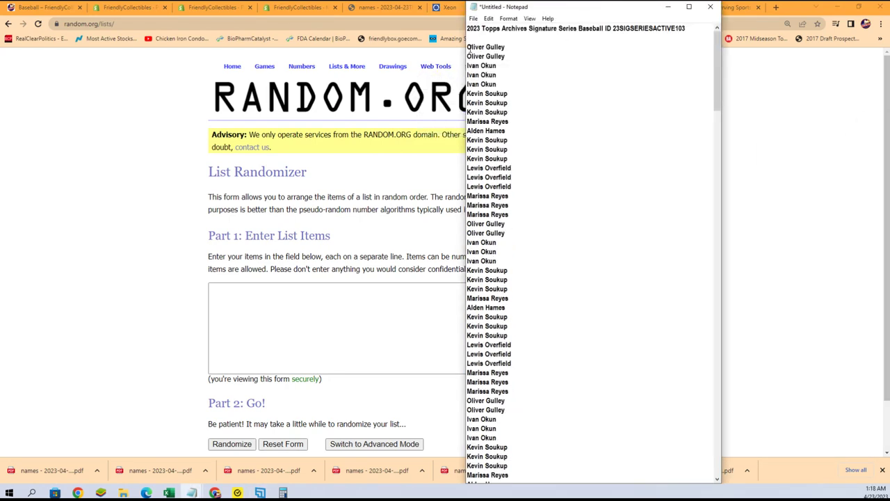
drag(468, 48, 514, 243)
right_click(508, 236)
click(525, 265)
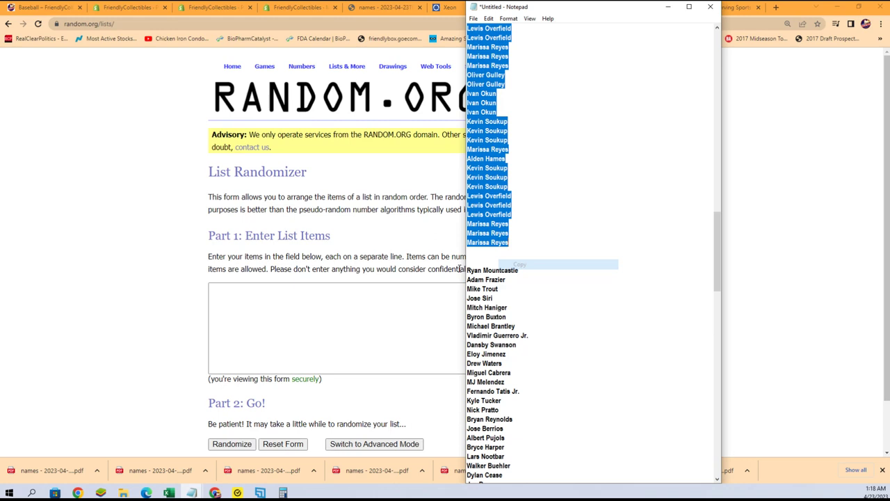
right_click(304, 299)
Step: Paste the owner names into the List Randomizer and randomize them into a 133-item list
click(317, 367)
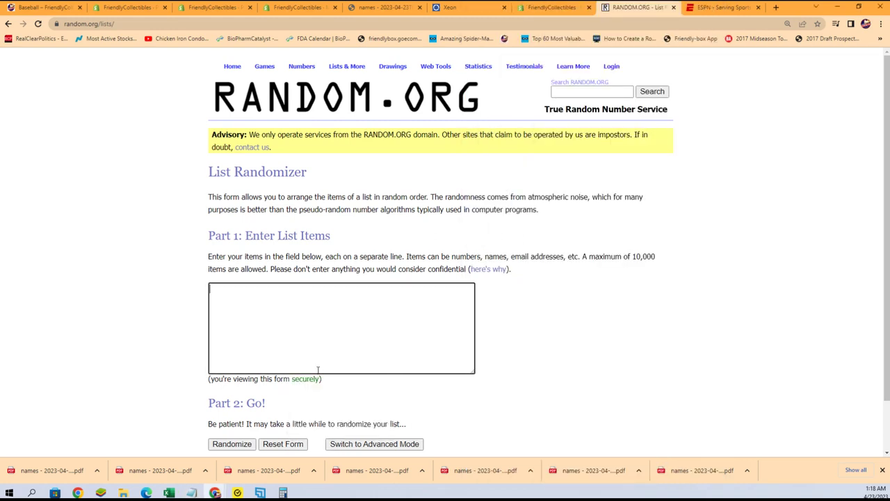
scroll(318, 370, down, 1)
click(222, 390)
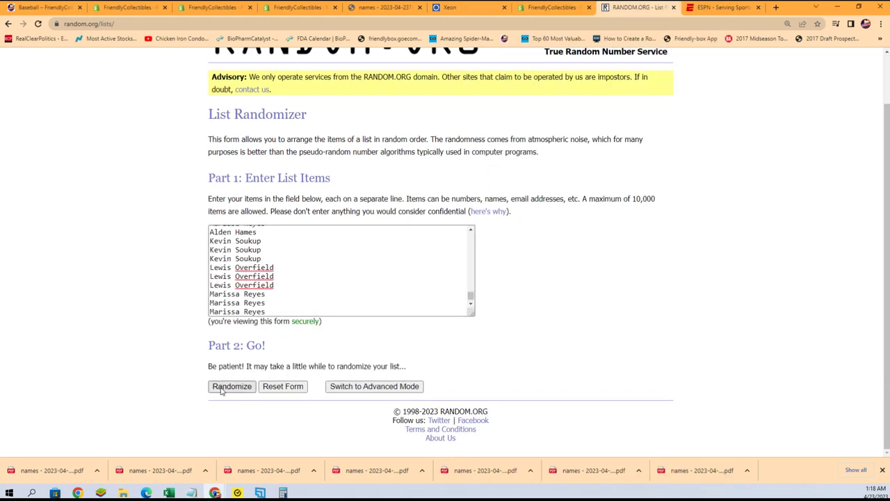
scroll(199, 403, down, 5)
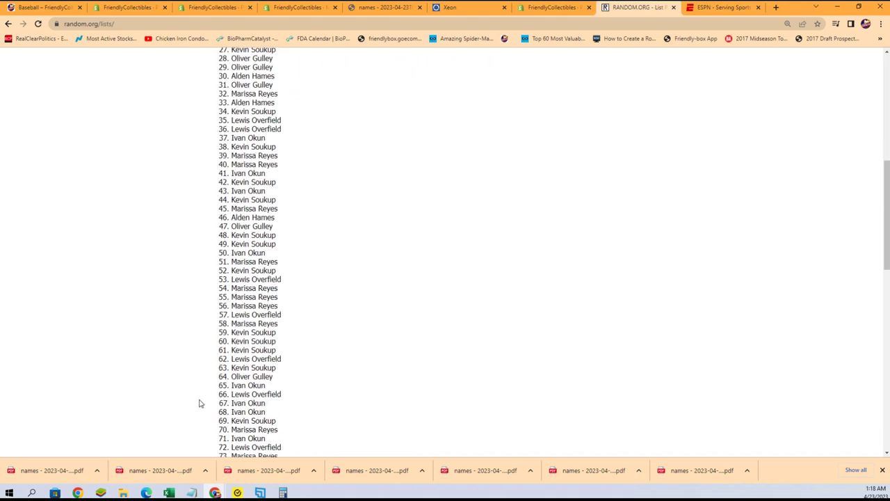
scroll(199, 404, down, 10)
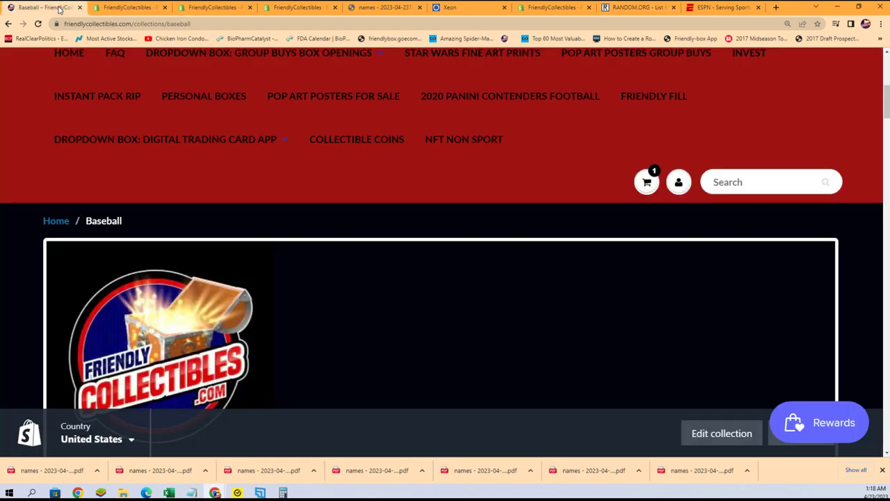
click(60, 8)
scroll(349, 241, down, 3)
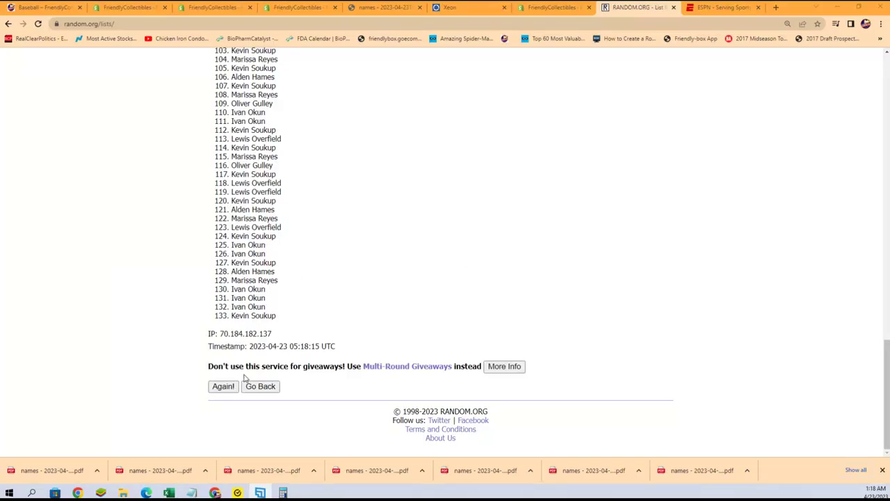
Step: Re-randomize the owner list six more times, for seven randomizations in total
click(223, 386)
scroll(174, 397, down, 7)
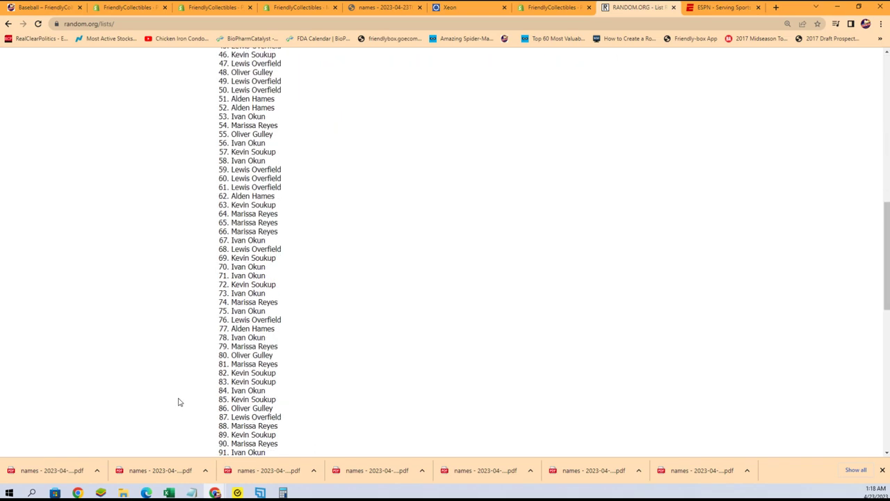
scroll(178, 403, down, 7)
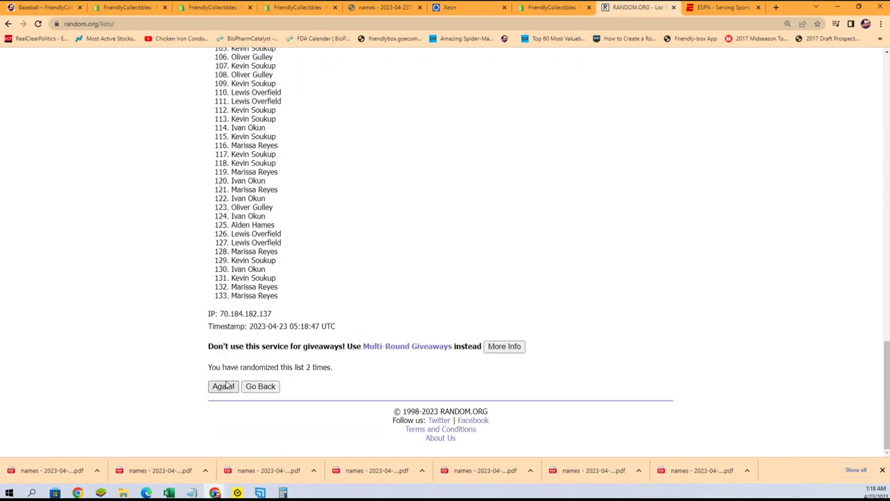
click(223, 386)
scroll(205, 383, down, 15)
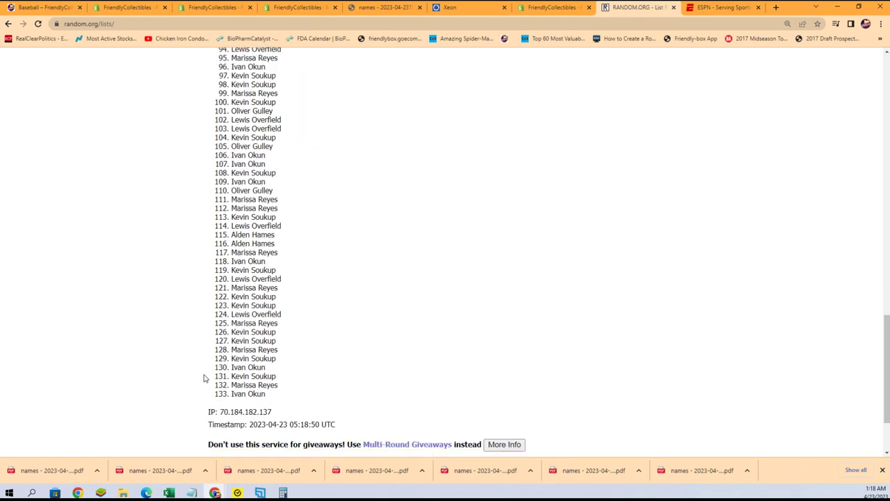
scroll(203, 379, down, 2)
click(221, 386)
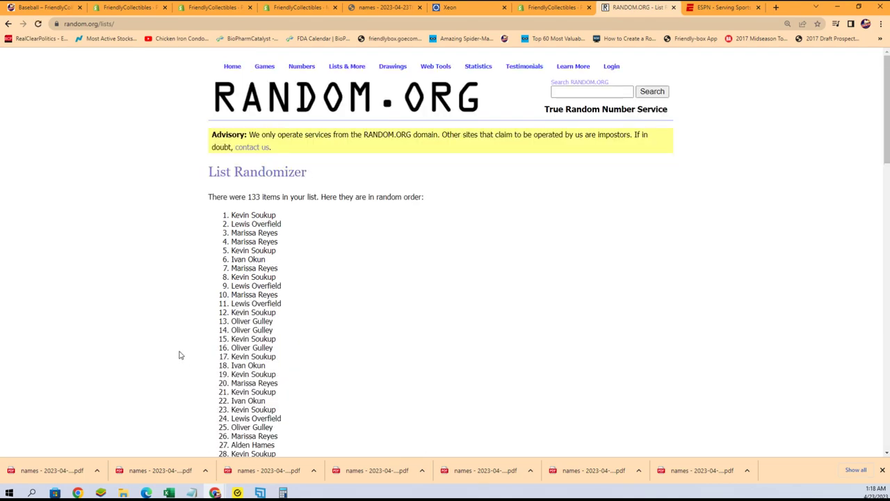
scroll(179, 358, down, 15)
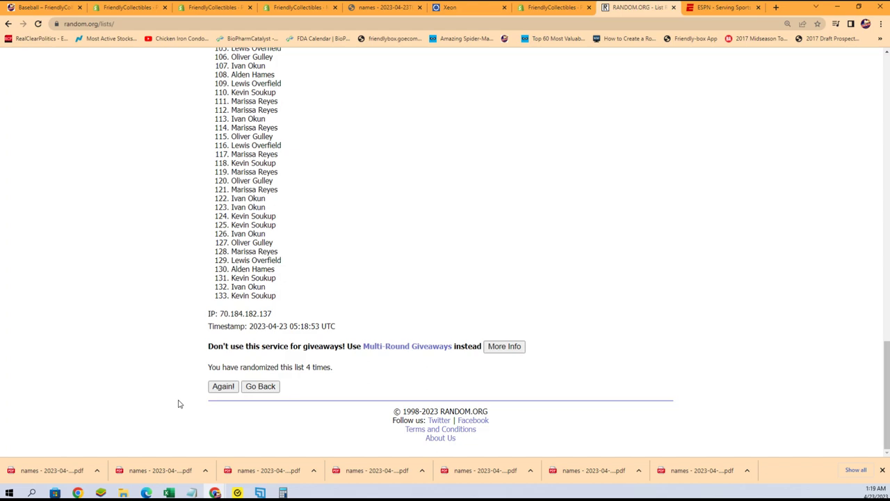
click(220, 388)
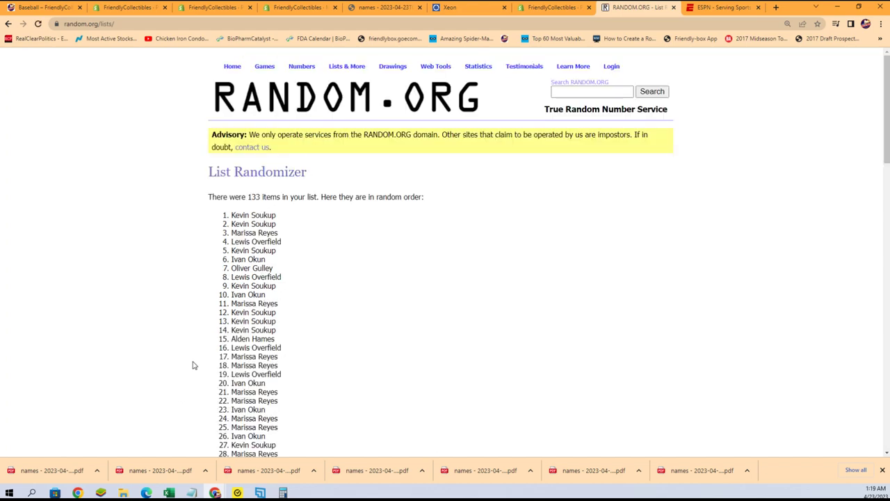
scroll(193, 387, down, 20)
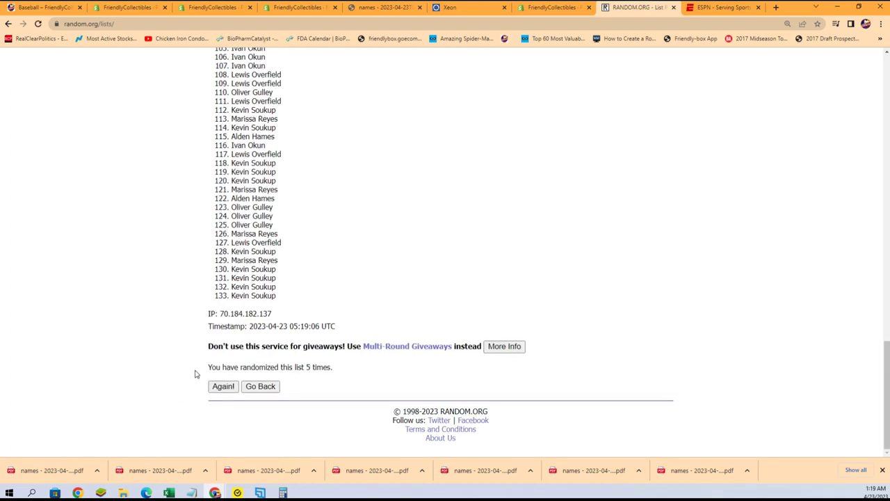
click(222, 387)
scroll(196, 389, down, 9)
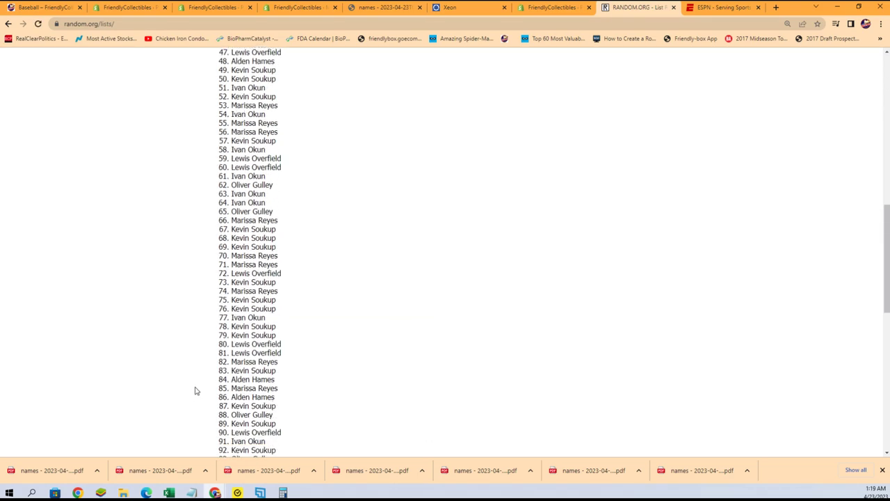
scroll(194, 394, down, 7)
click(223, 387)
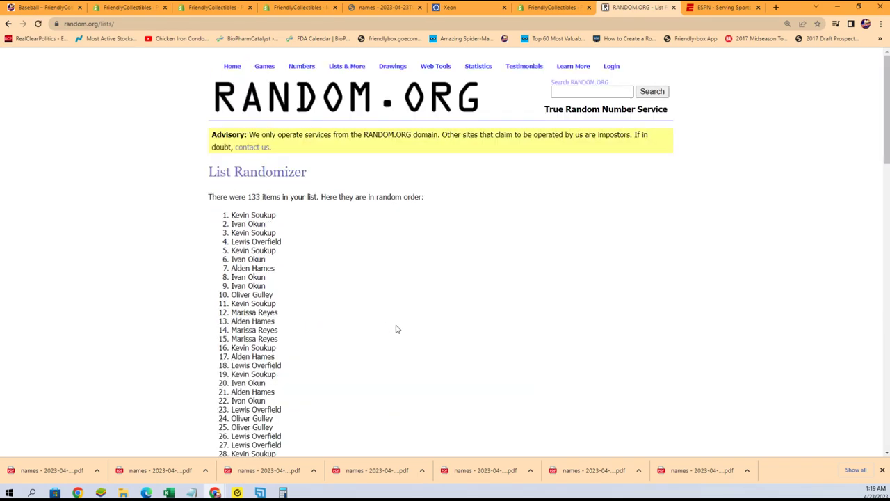
scroll(284, 216, down, 1)
Step: Select all 133 randomized owner names and copy them
drag(232, 122, 291, 297)
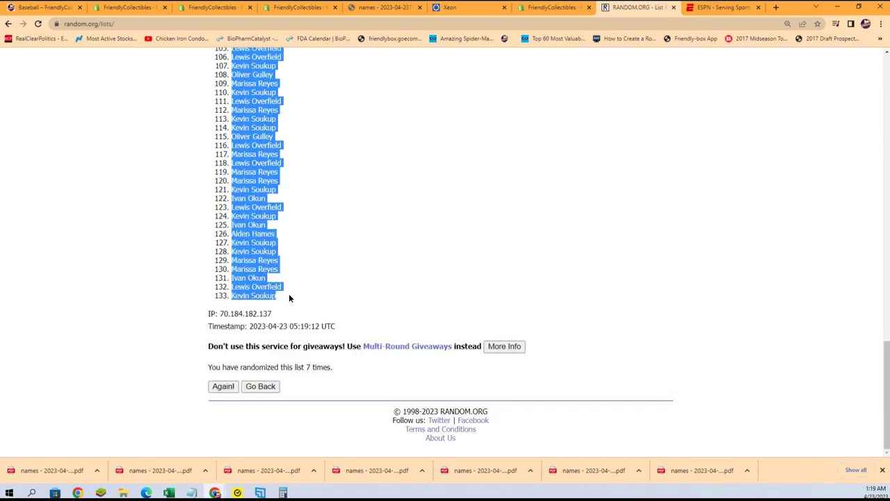
right_click(294, 263)
click(295, 273)
Step: Position the new Book1 window and dismiss the sign-in notice
scroll(323, 372, up, 15)
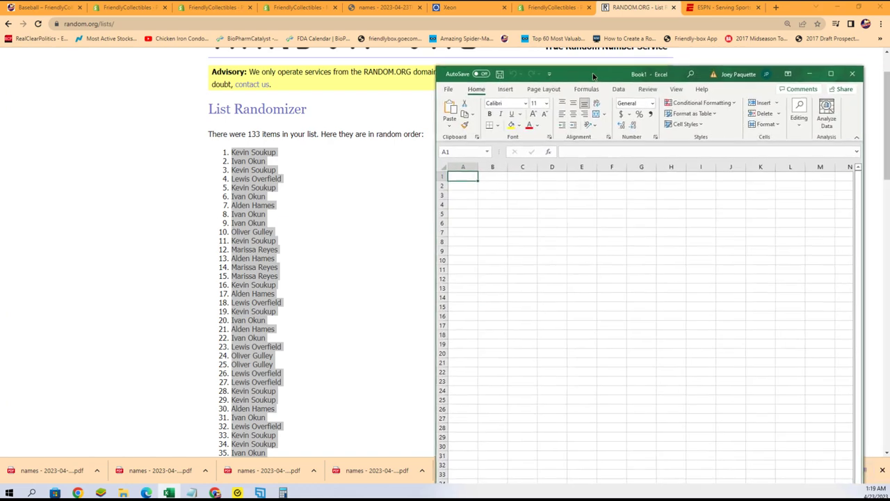
drag(597, 65, 487, 7)
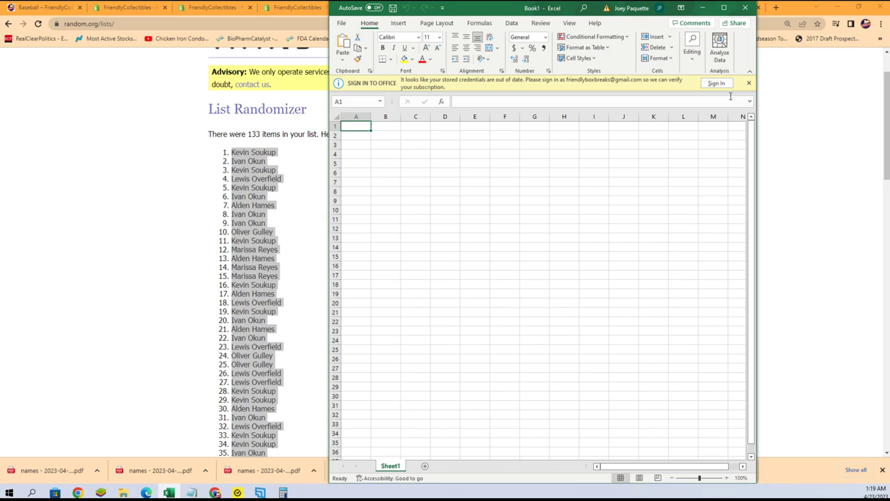
click(749, 82)
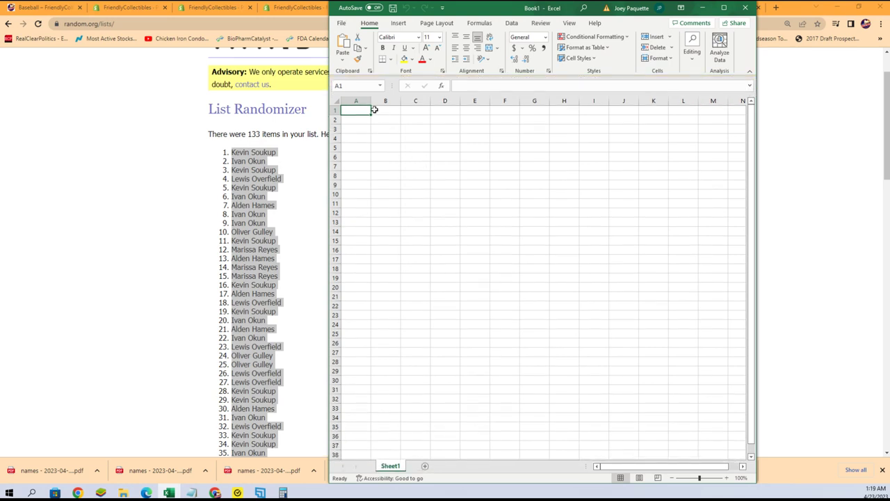
Step: Widen columns A and B so they can hold names
click(364, 101)
drag(371, 101, 484, 101)
click(421, 101)
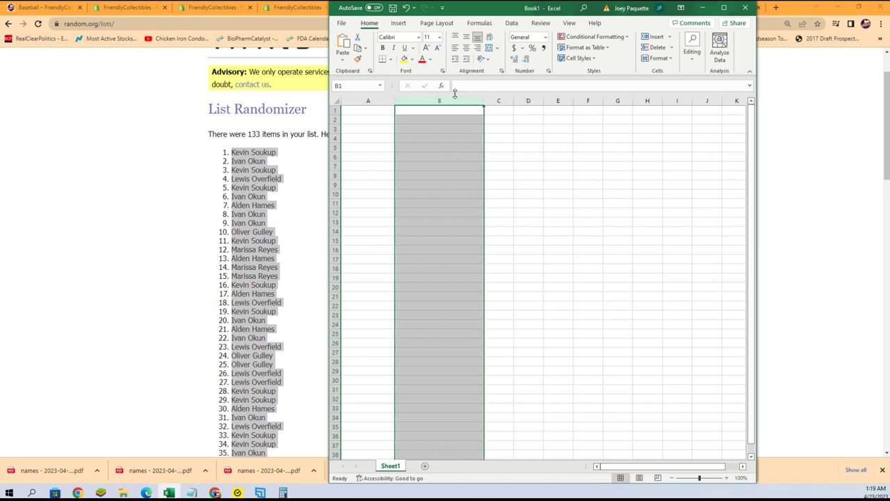
click(391, 101)
drag(395, 100, 409, 100)
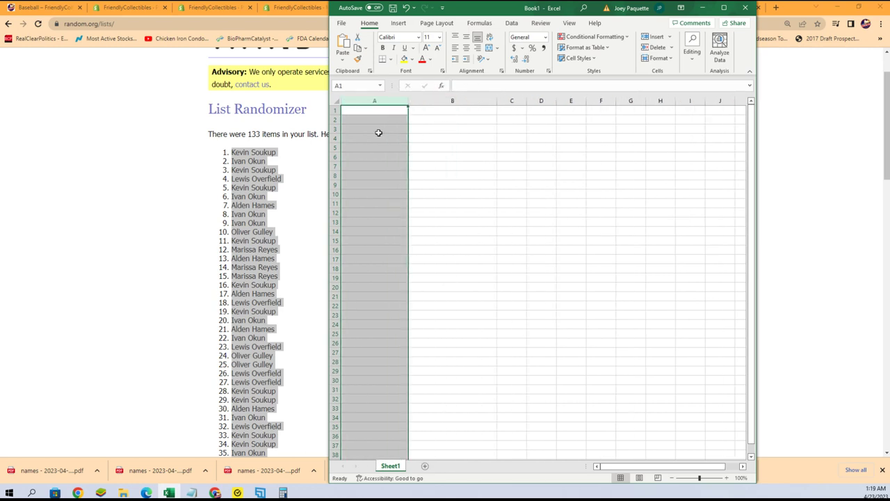
Step: Enter the headers OWNERS in A1 and PLAYERS in B1
click(354, 111)
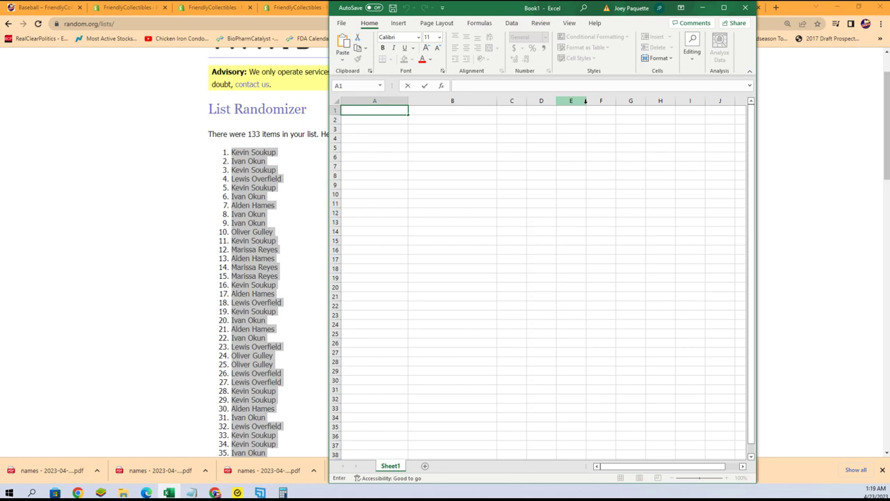
text(OWNERS)
key(Tab)
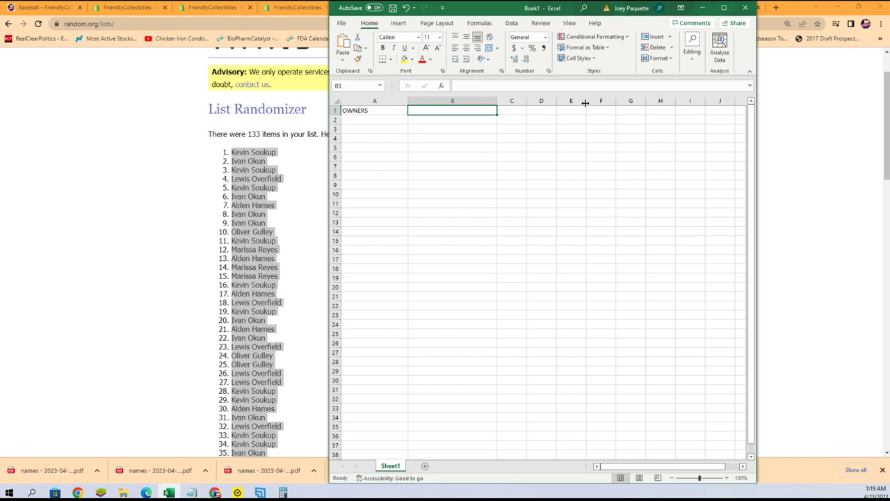
text(PLAYERS)
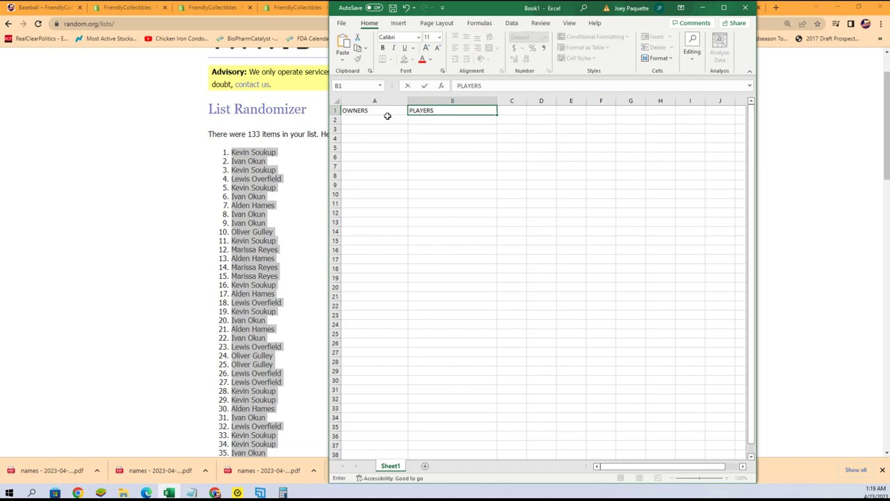
Step: Paste the randomized owner names into A2 as Text via Paste Special, and zoom to 154%
click(361, 119)
right_click(362, 120)
click(412, 180)
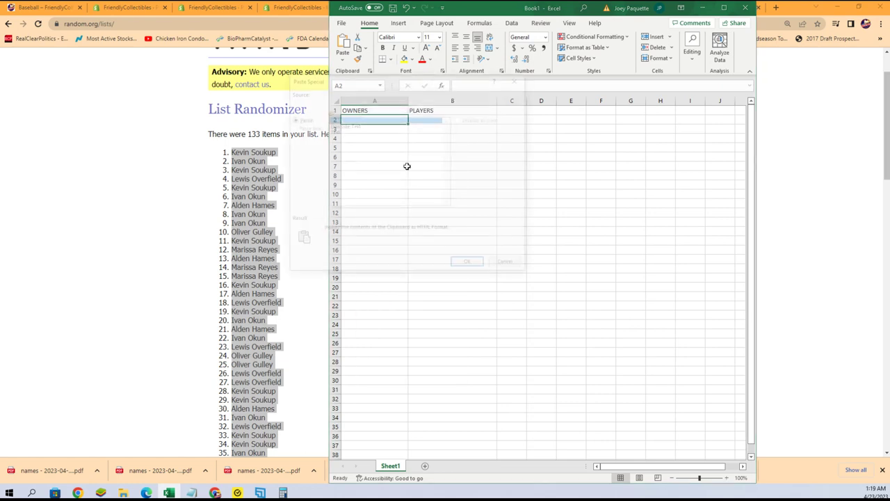
click(337, 132)
click(474, 268)
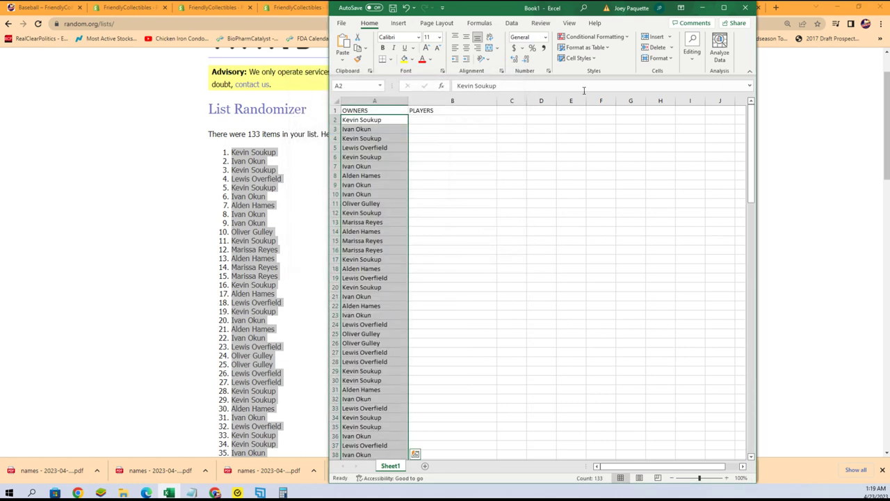
drag(702, 480, 704, 479)
scroll(457, 350, up, 1)
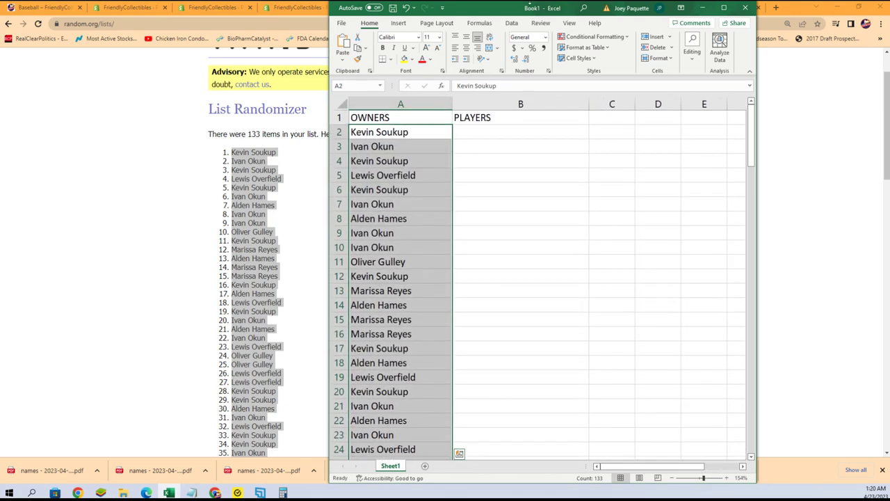
Step: Move Excel aside and reopen an empty List Randomizer form on RANDOM.ORG
drag(488, 8, 583, 7)
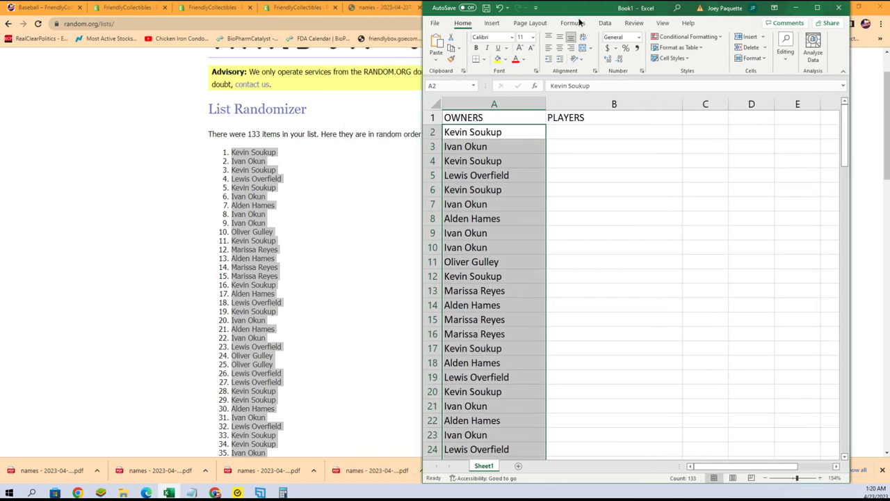
scroll(391, 153, up, 1)
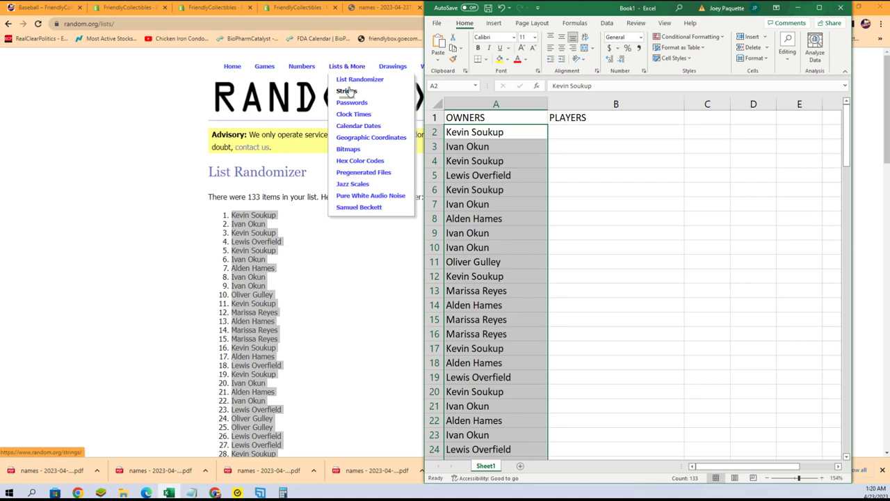
click(352, 81)
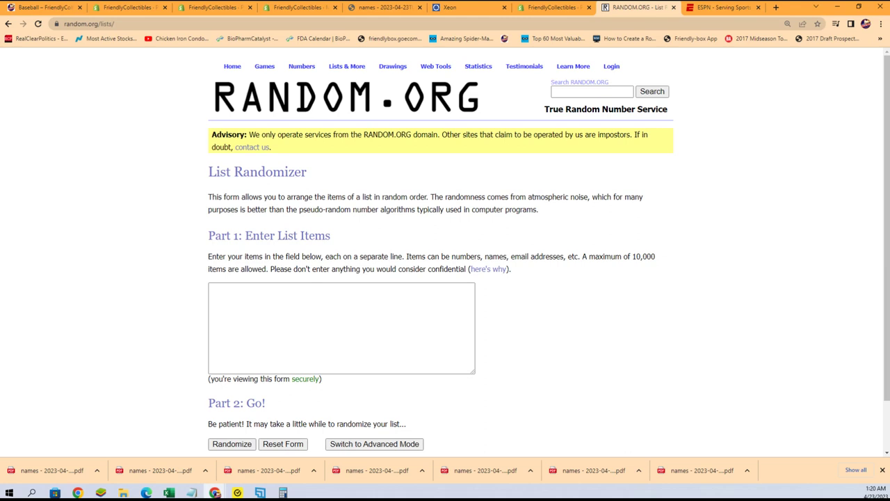
Step: Select the full list of player names in Notepad
key(alt+Tab)
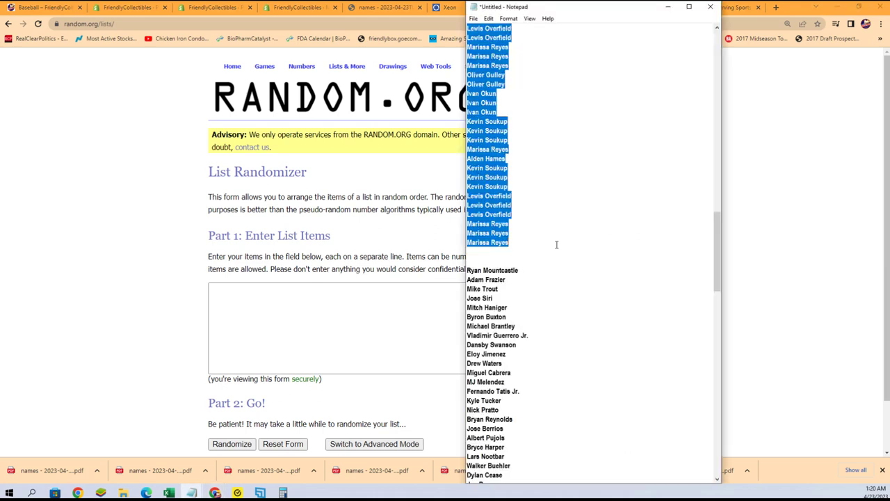
scroll(532, 295, down, 4)
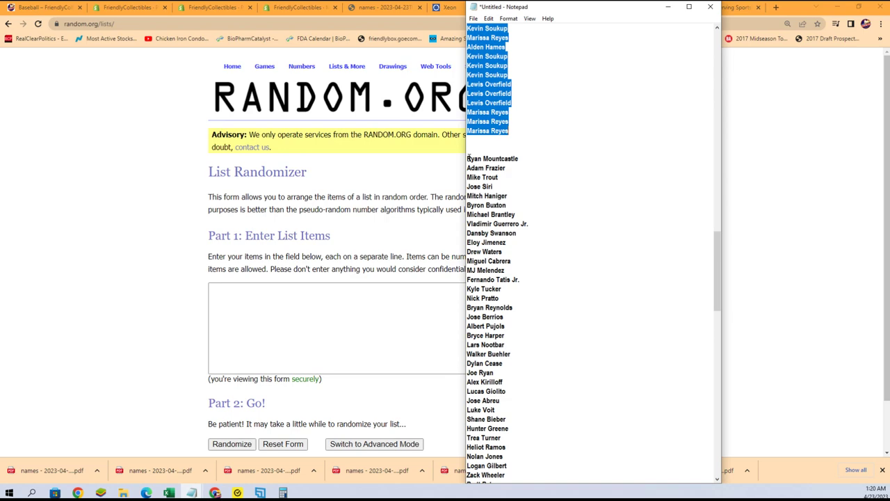
drag(469, 159, 512, 449)
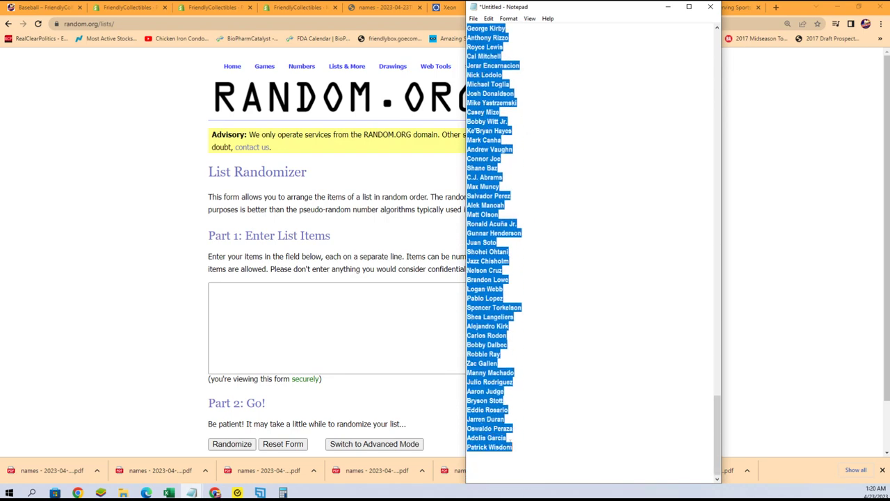
right_click(499, 303)
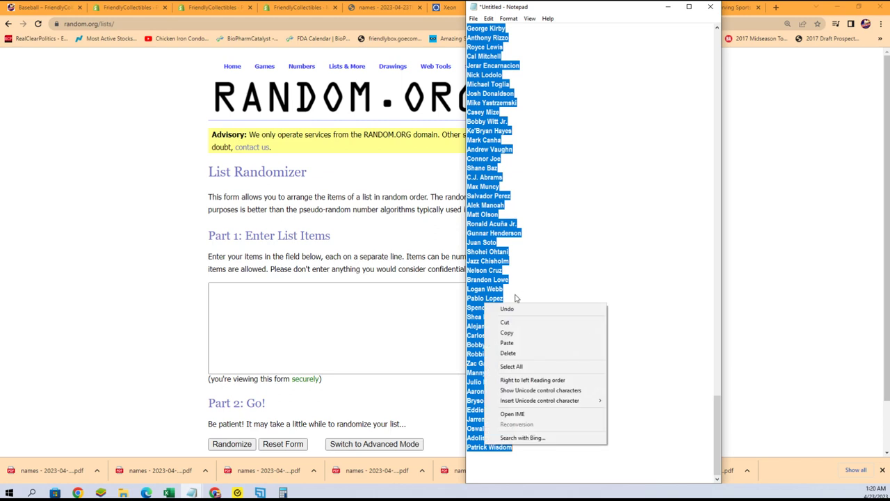
Step: Copy the player names, paste them into the List Randomizer, and randomize them
click(508, 334)
click(318, 332)
right_click(274, 299)
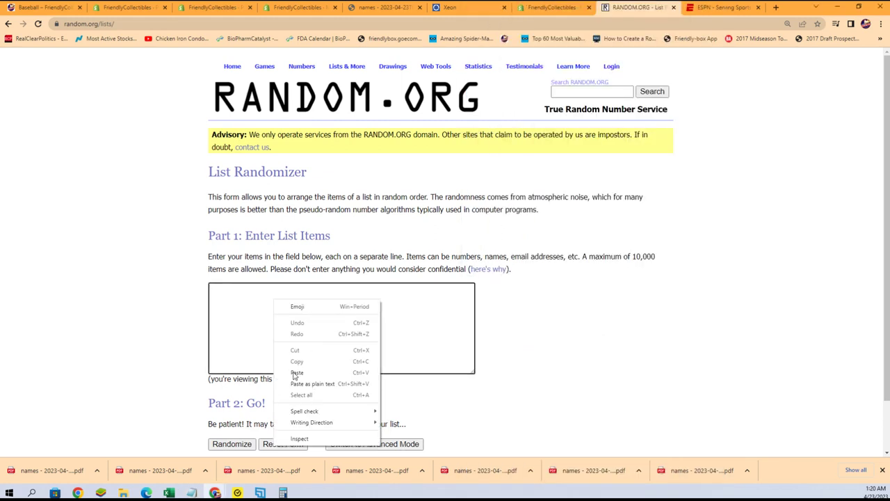
click(297, 373)
scroll(612, 359, down, 2)
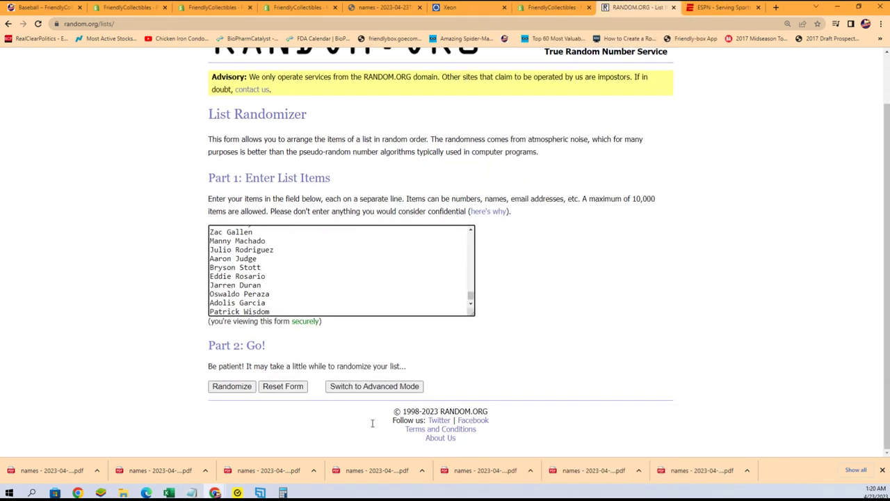
click(236, 388)
scroll(178, 375, down, 20)
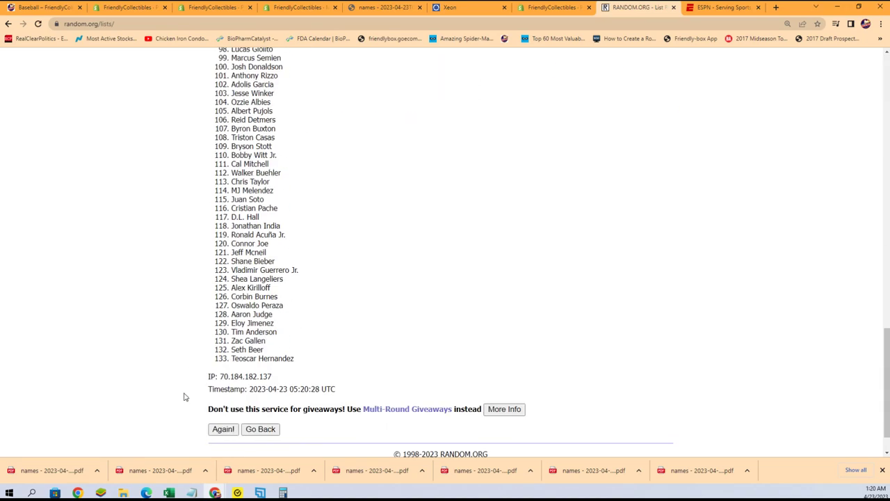
Step: Reshuffle the 133 player names six more times
click(225, 386)
scroll(204, 379, down, 9)
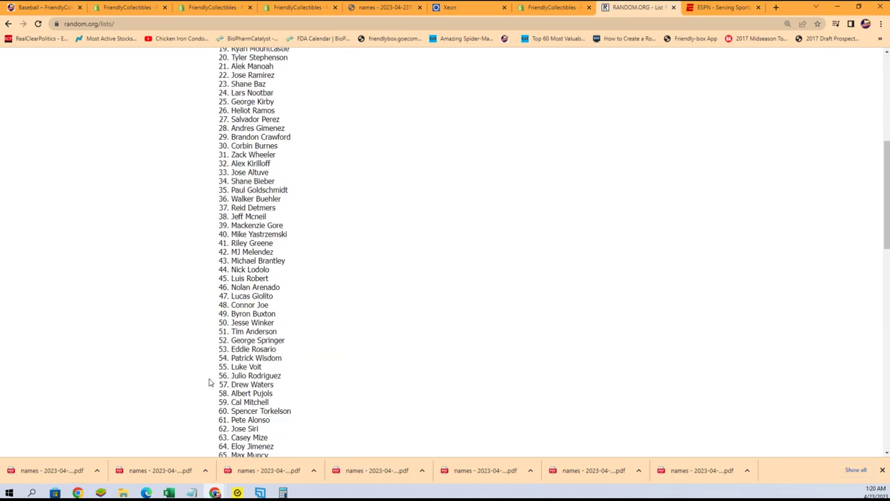
scroll(204, 379, down, 10)
click(224, 387)
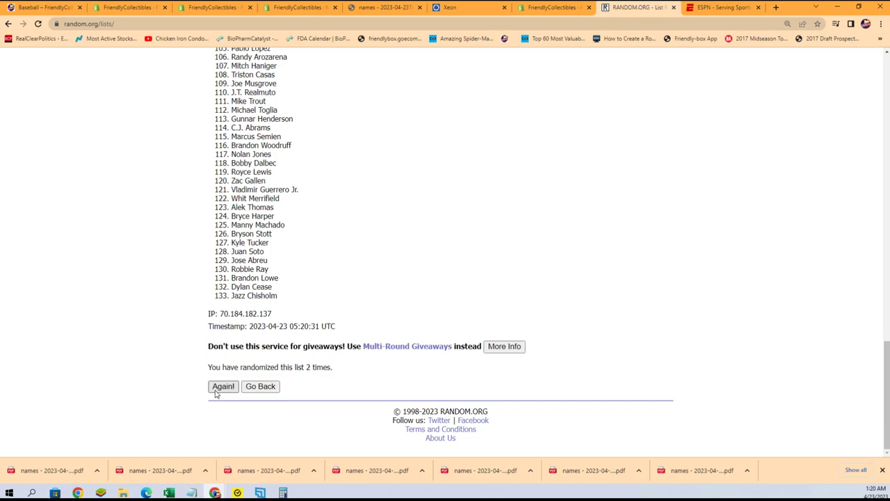
scroll(217, 376, down, 15)
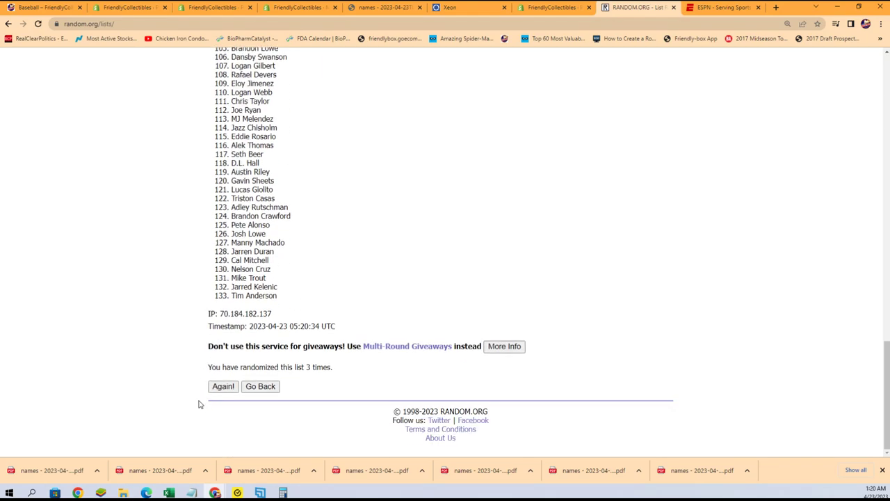
click(221, 386)
scroll(199, 379, down, 15)
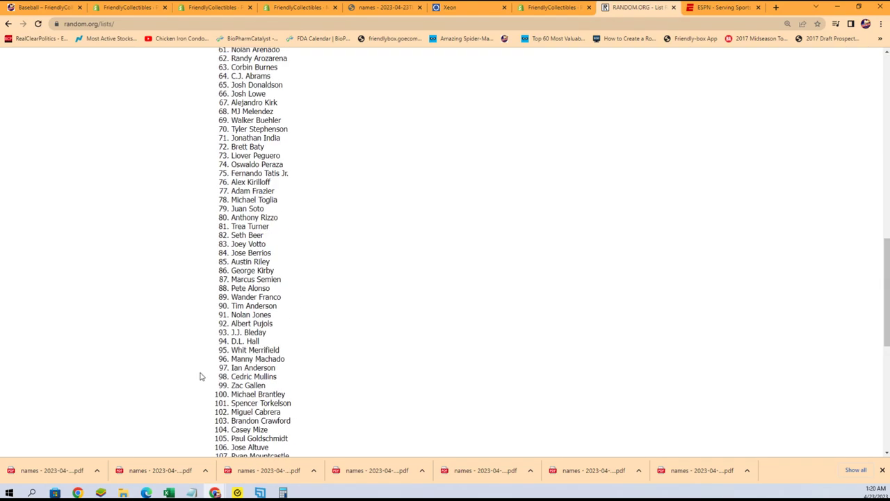
scroll(192, 385, down, 1)
click(223, 386)
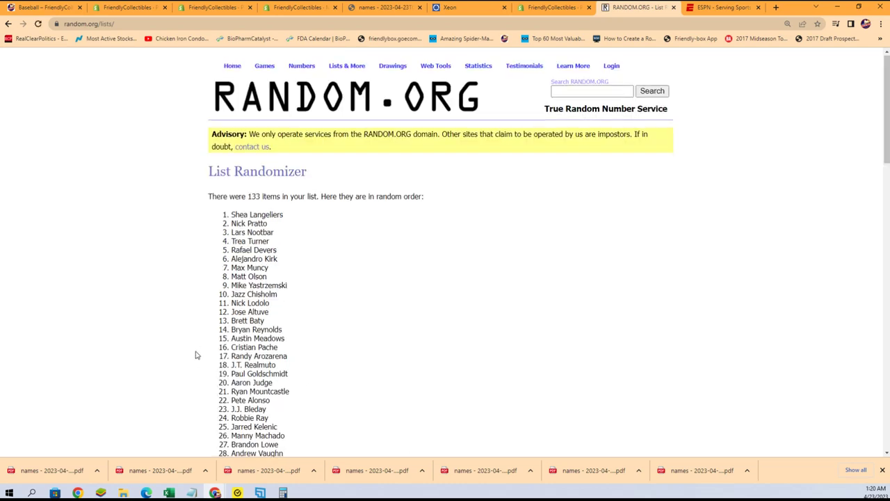
scroll(195, 358, down, 10)
scroll(189, 369, down, 7)
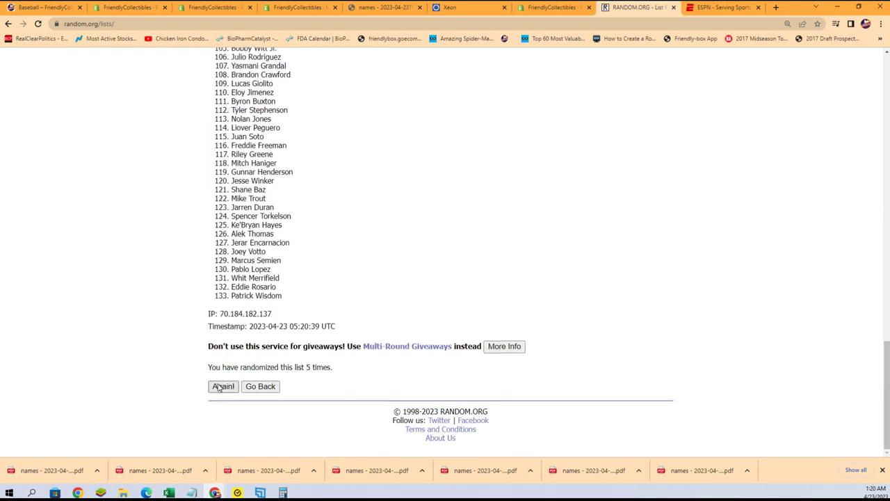
click(221, 386)
scroll(199, 362, down, 17)
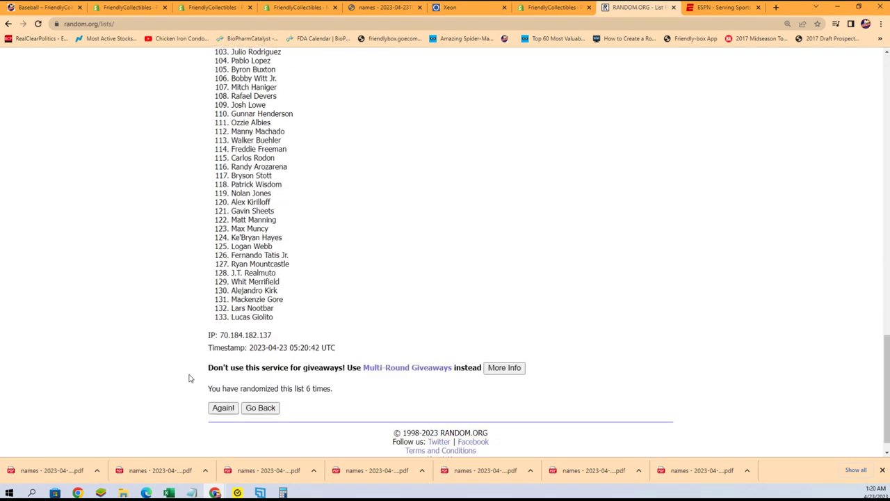
scroll(189, 378, down, 1)
click(223, 386)
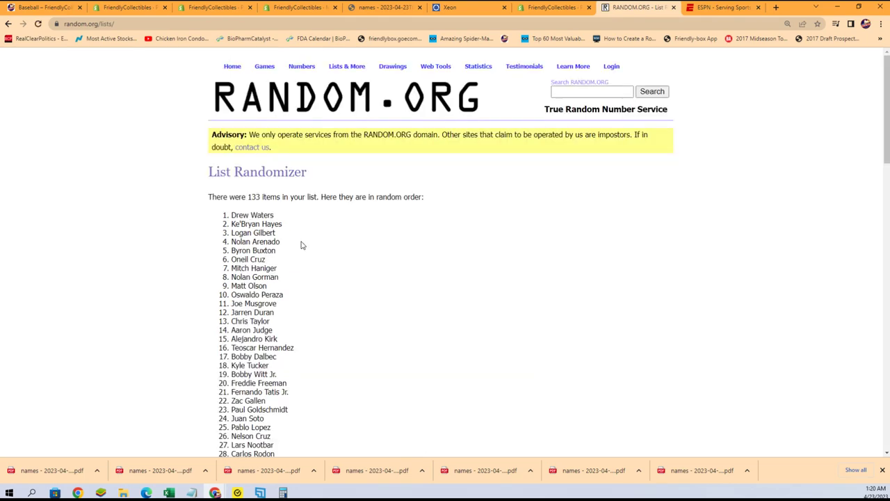
Step: Select and copy the whole shuffled player list from RANDOM.ORG
mouse_move(232, 215)
mouse_down()
mouse_move(283, 270)
mouse_move(299, 487)
mouse_move(282, 268)
mouse_move(280, 296)
mouse_up()
right_click(261, 287)
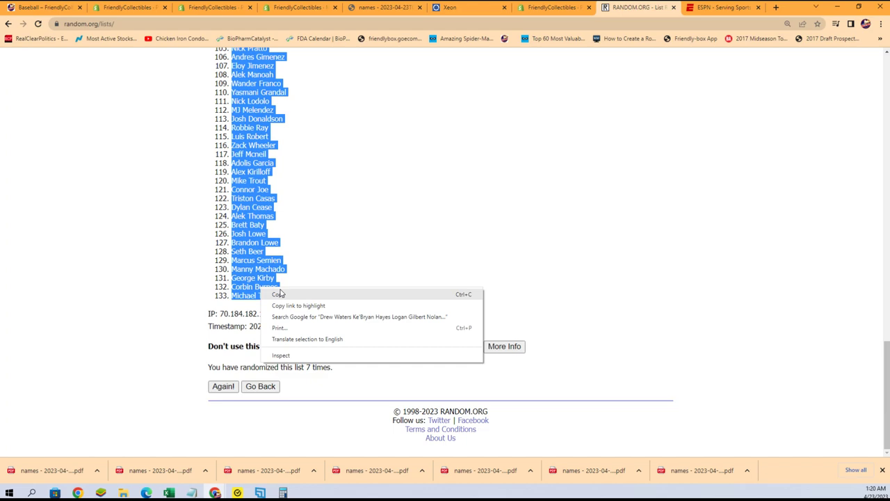
click(282, 293)
scroll(324, 264, up, 15)
scroll(300, 258, up, 5)
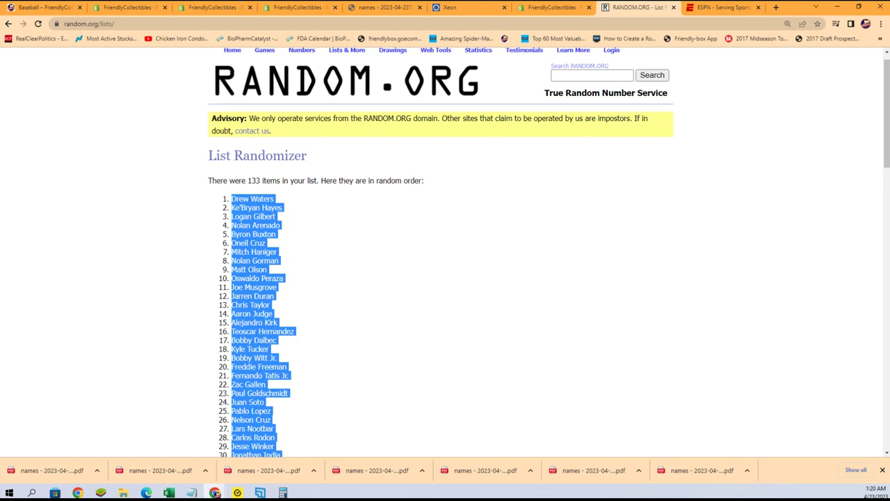
Step: Paste the player names into B2 in Excel as Text via Paste Special
key(alt+Tab)
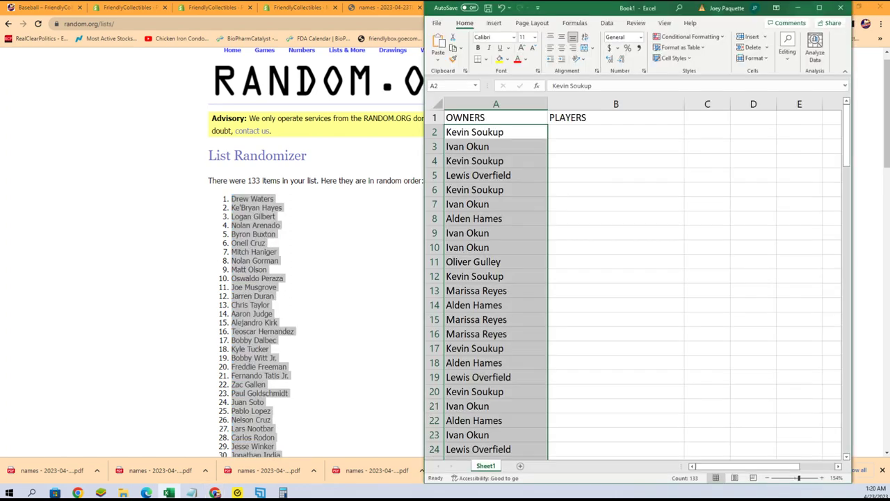
click(570, 132)
right_click(571, 132)
click(586, 192)
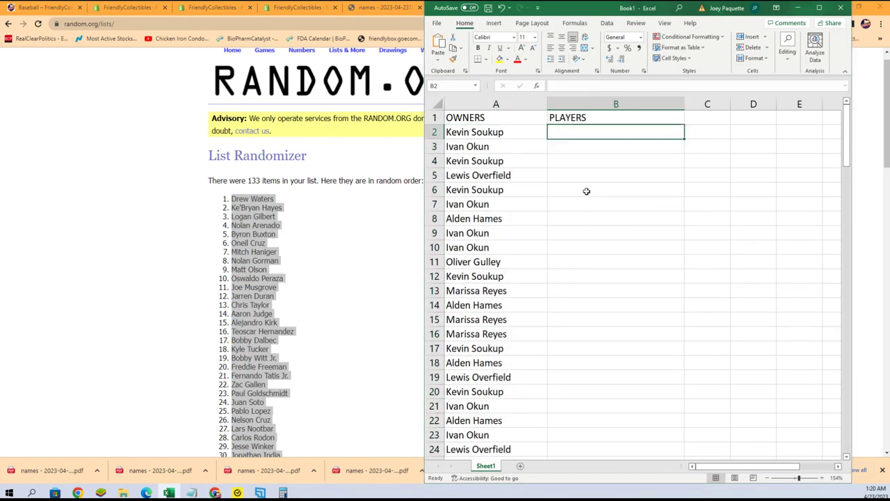
click(513, 145)
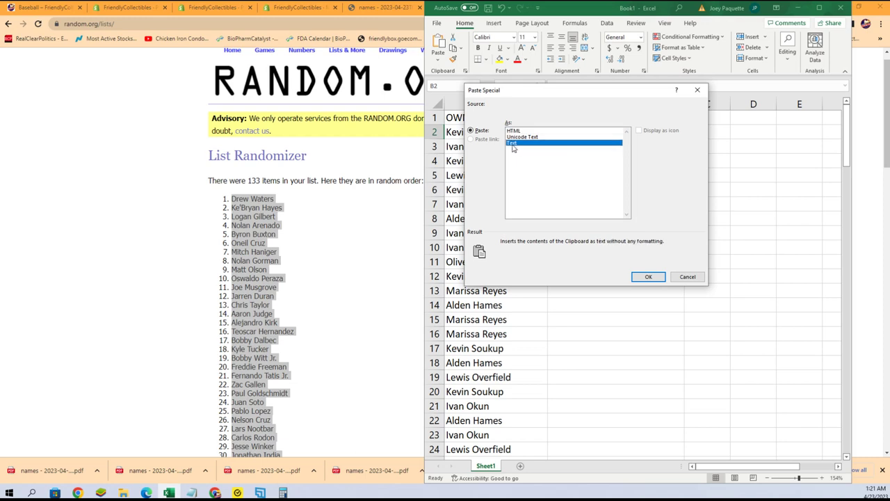
click(646, 276)
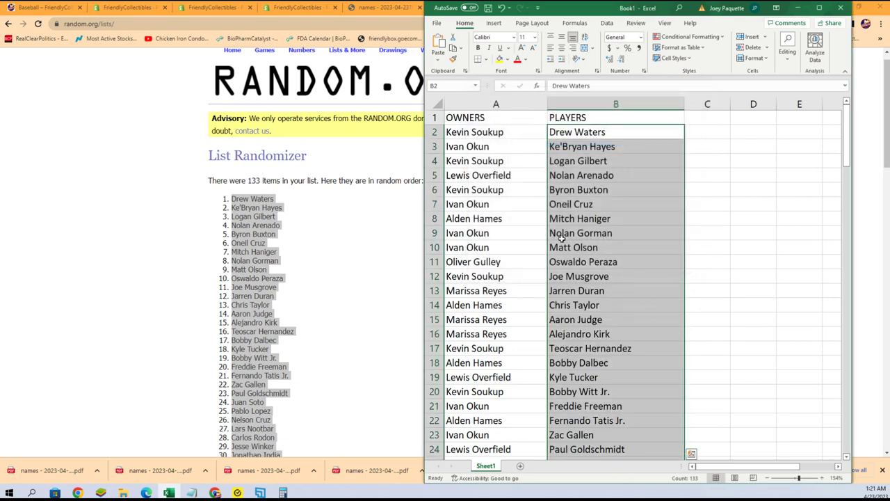
Step: Narrow the OWNERS column to fit, then check the owners in rows 7, 9 and 15
click(534, 104)
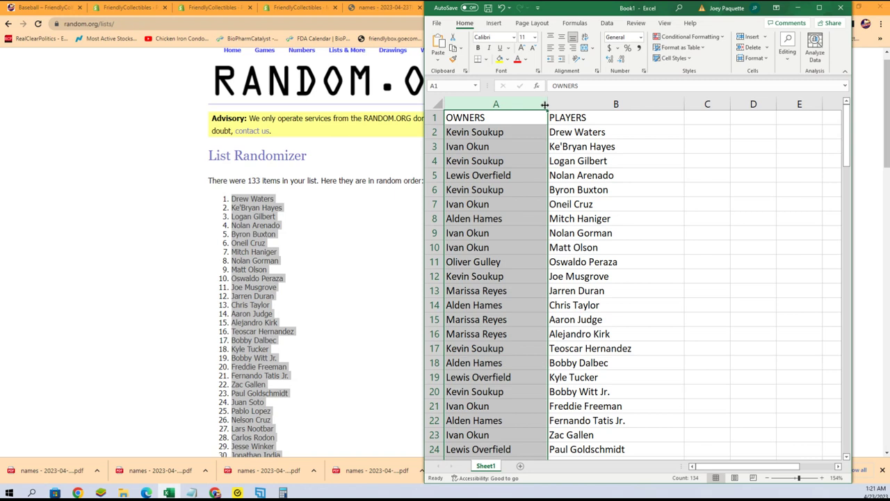
drag(545, 104, 518, 104)
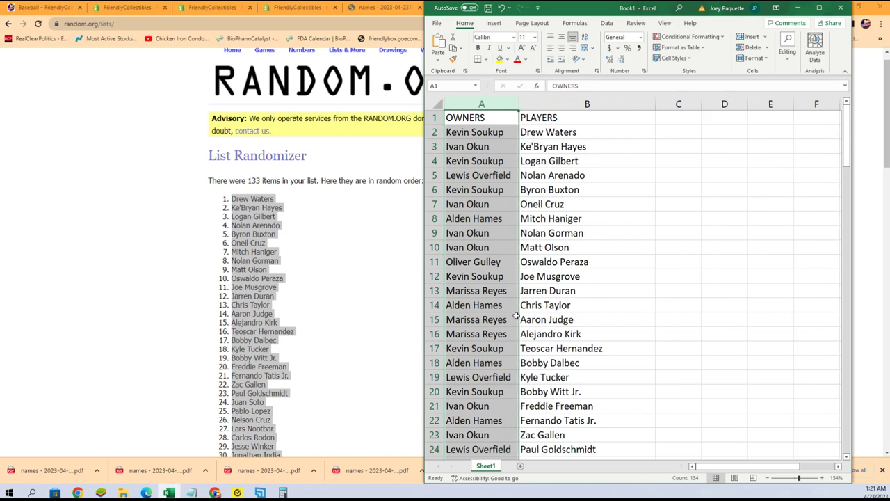
click(500, 232)
click(492, 202)
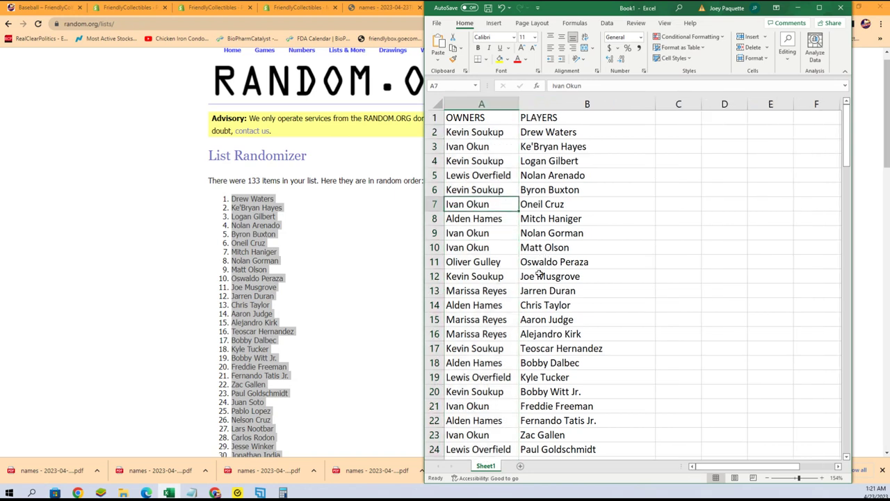
click(491, 320)
Step: Review the owner–player pairings down to row 134, checking rows 54, 102 and 105
scroll(520, 344, down, 2)
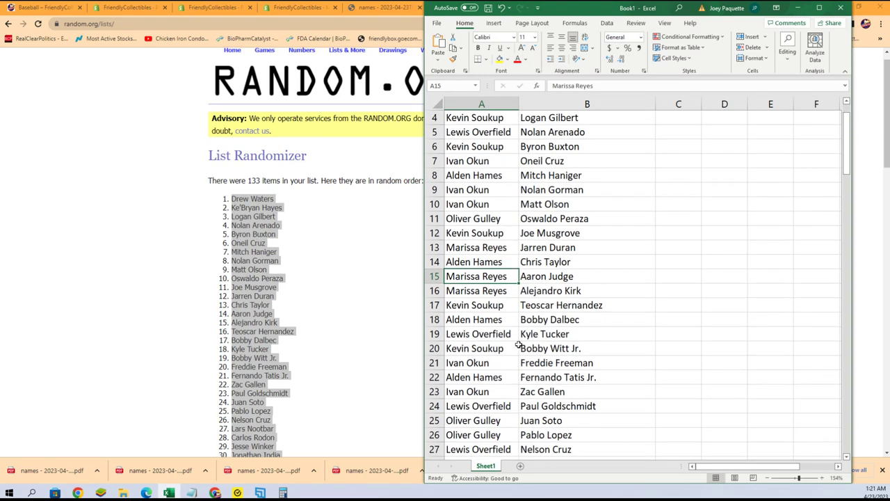
scroll(517, 342, down, 2)
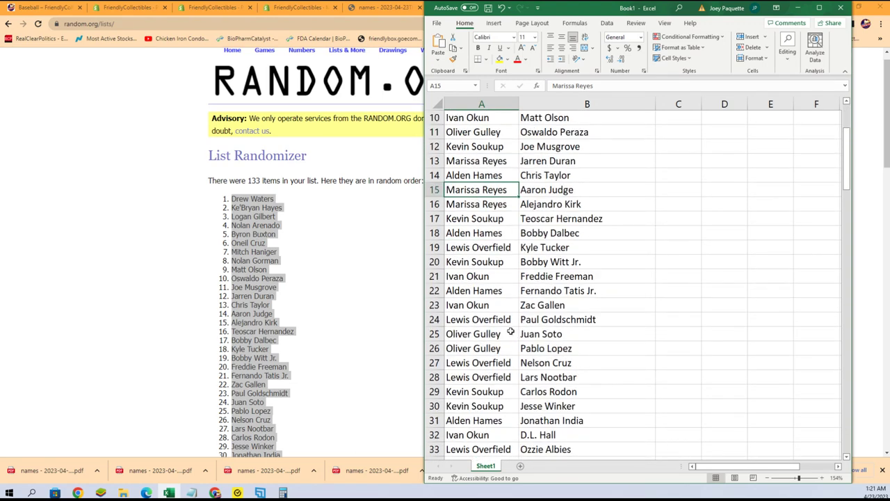
scroll(511, 332, down, 2)
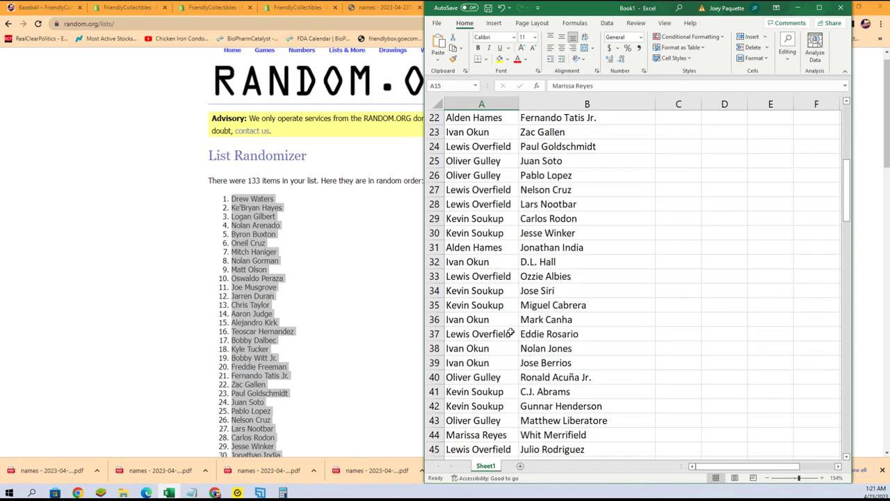
scroll(510, 333, down, 1)
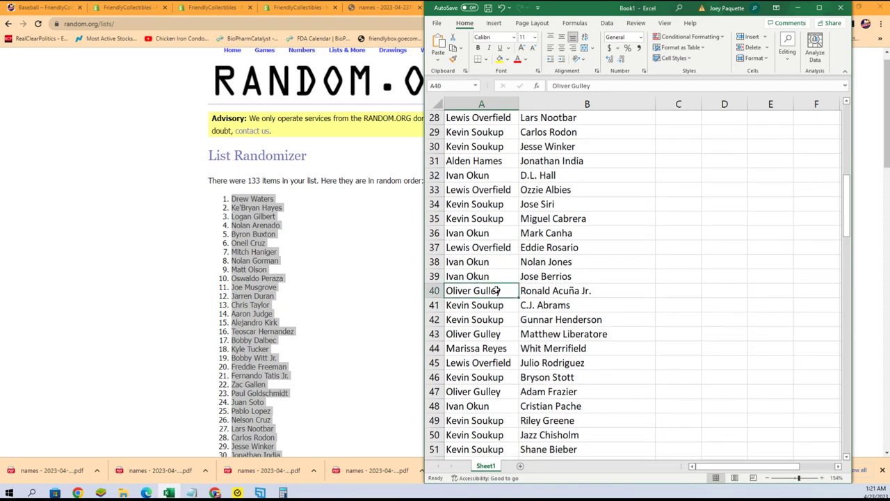
scroll(498, 291, down, 3)
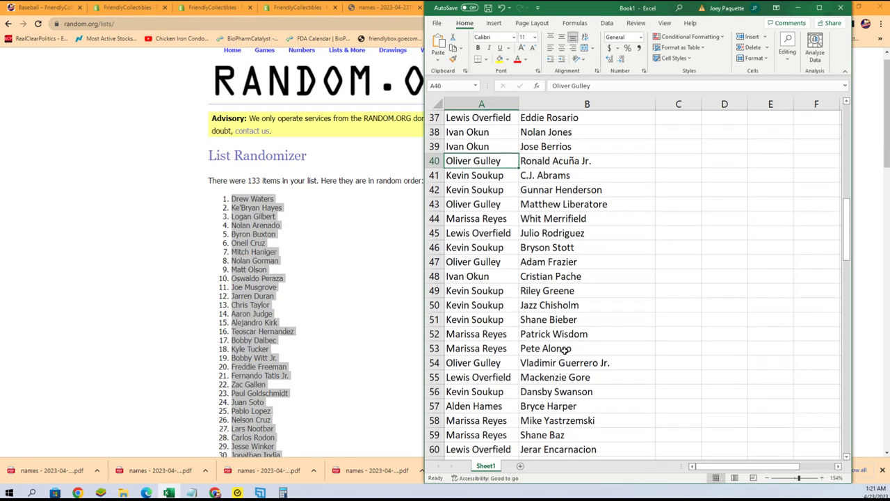
scroll(567, 350, down, 1)
click(498, 319)
scroll(498, 319, down, 2)
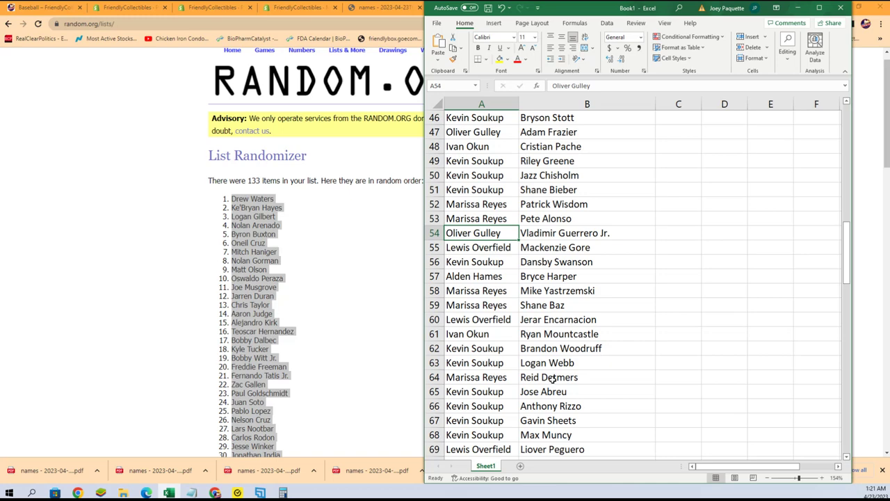
scroll(567, 377, down, 4)
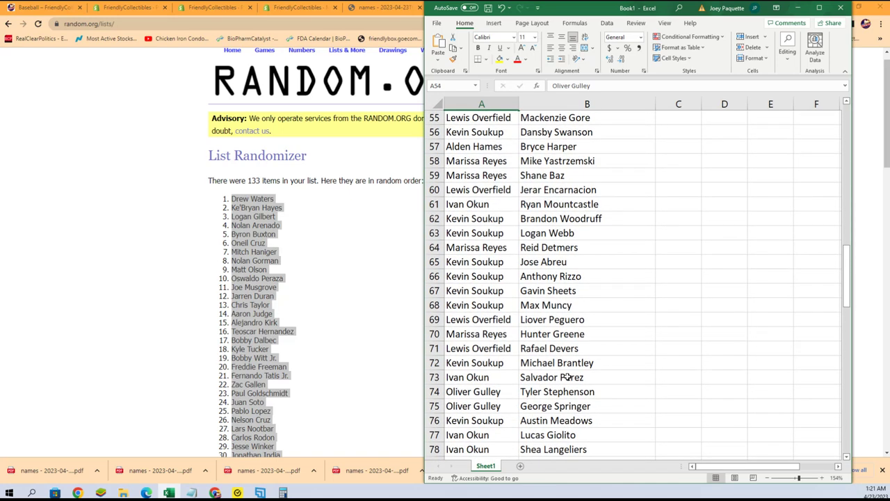
scroll(579, 386, down, 3)
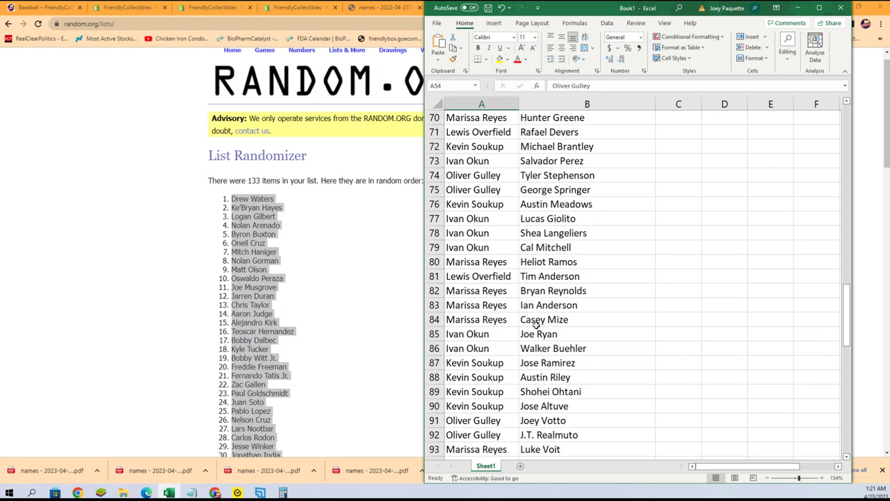
scroll(574, 374, down, 3)
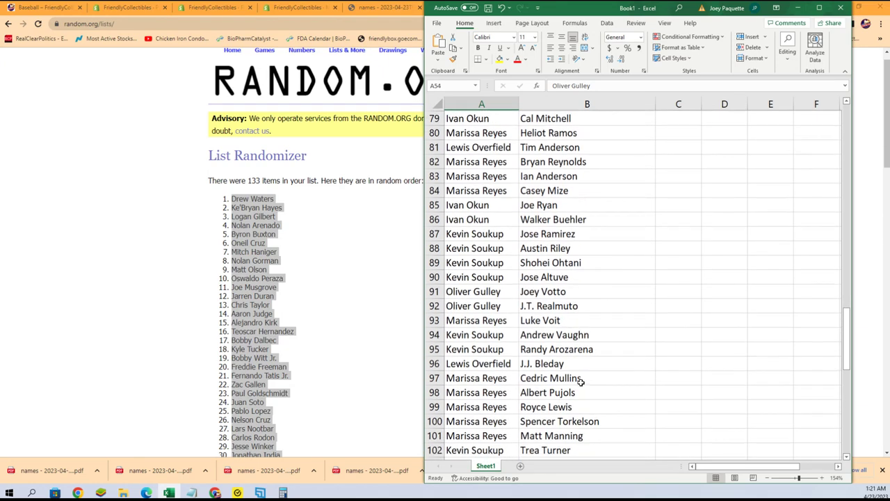
scroll(583, 377, down, 2)
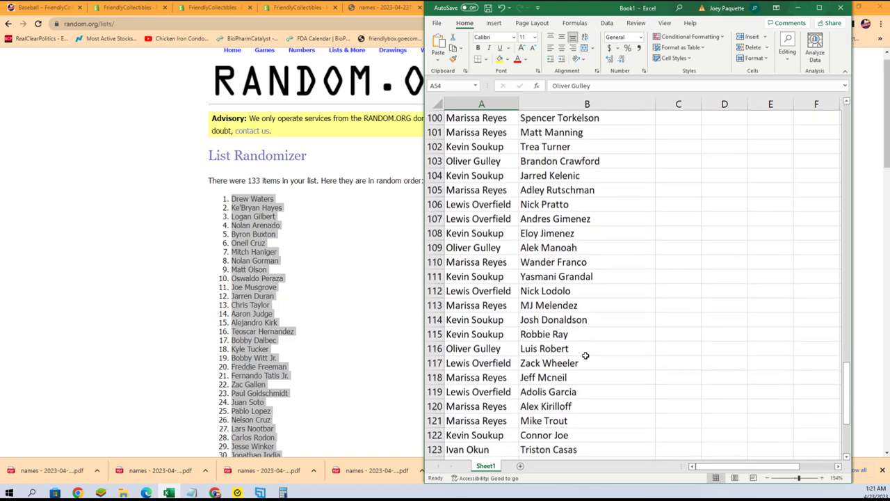
click(476, 146)
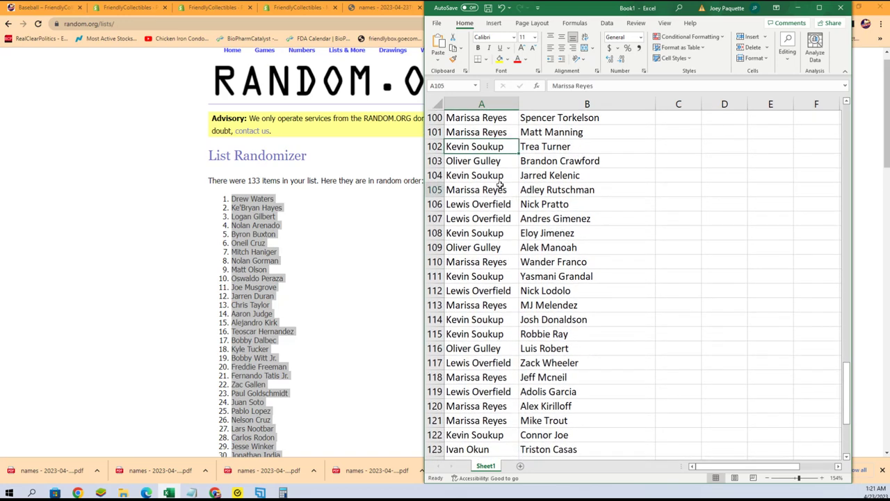
click(476, 189)
scroll(569, 253, down, 3)
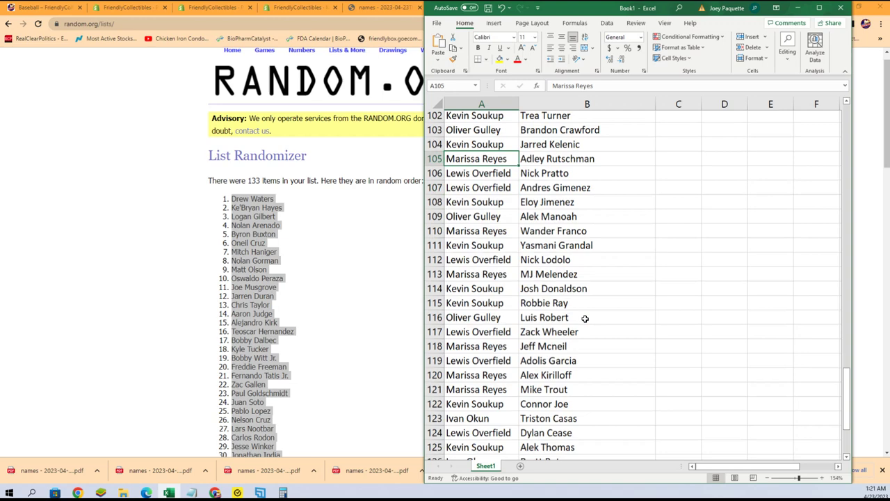
scroll(586, 329, down, 2)
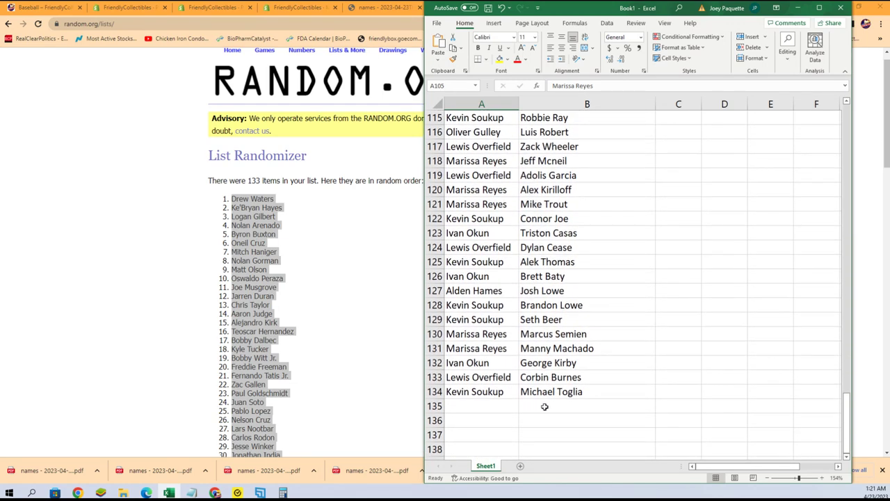
scroll(601, 404, up, 20)
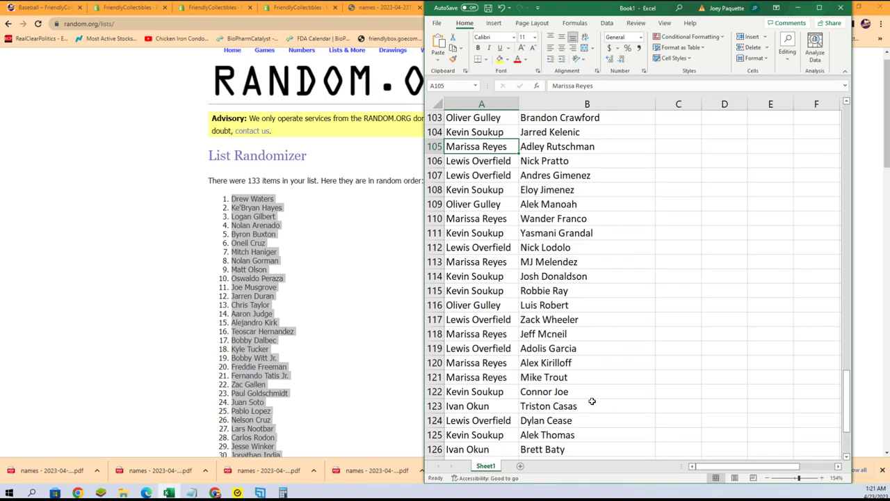
scroll(569, 391, up, 13)
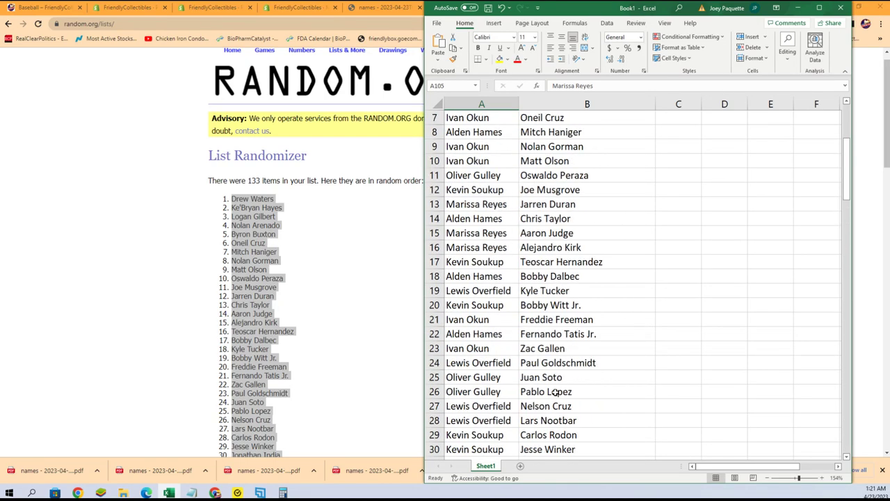